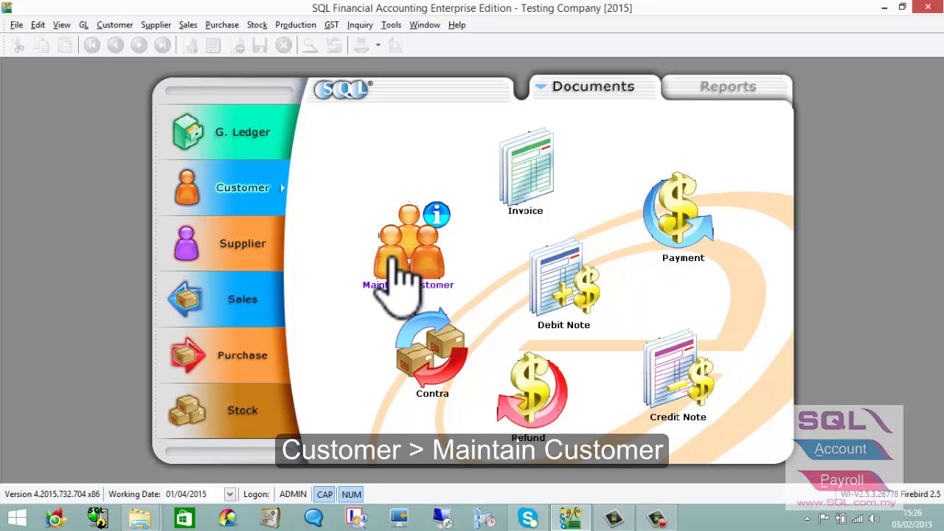
Open the Maintain Customer list of 8 customers and cascade it into a smaller, repositioned window.
{"action": "left_click", "coordinate": [391, 254]}
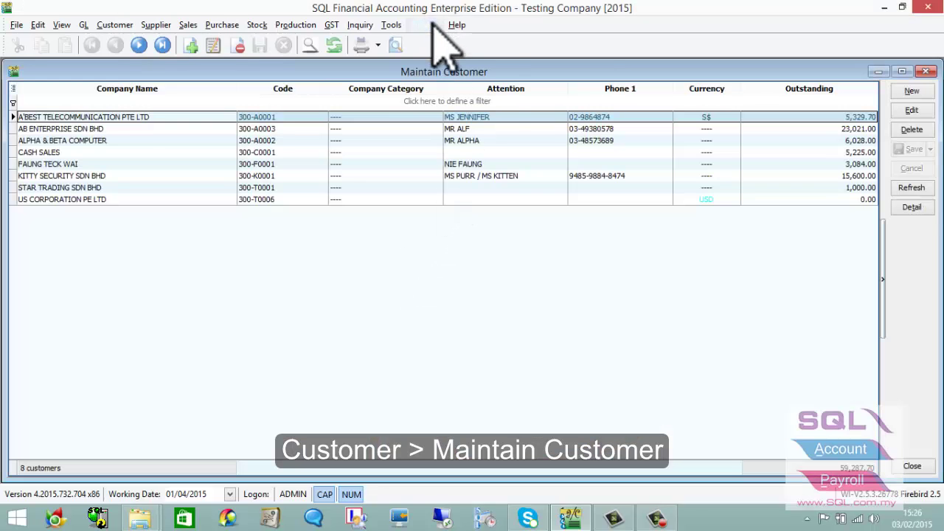
{"action": "left_click", "coordinate": [426, 24]}
{"action": "left_click", "coordinate": [440, 86]}
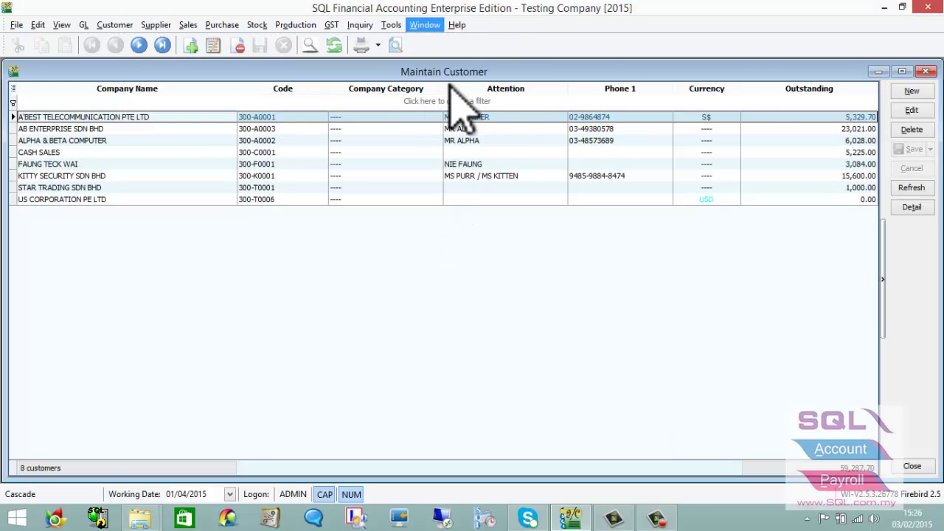
{"action": "left_click_drag", "start_coordinate": [449, 72], "coordinate": [527, 139]}
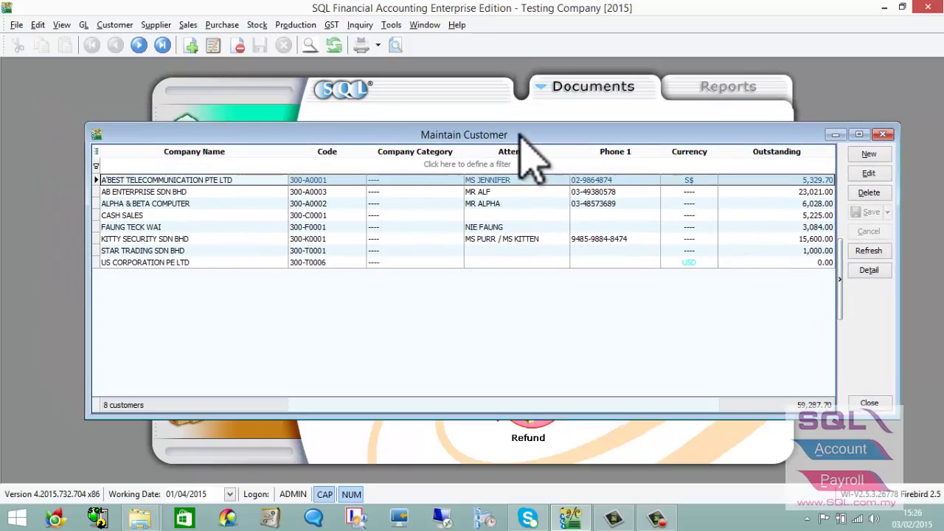
{"action": "left_click_drag", "start_coordinate": [875, 328], "coordinate": [784, 318]}
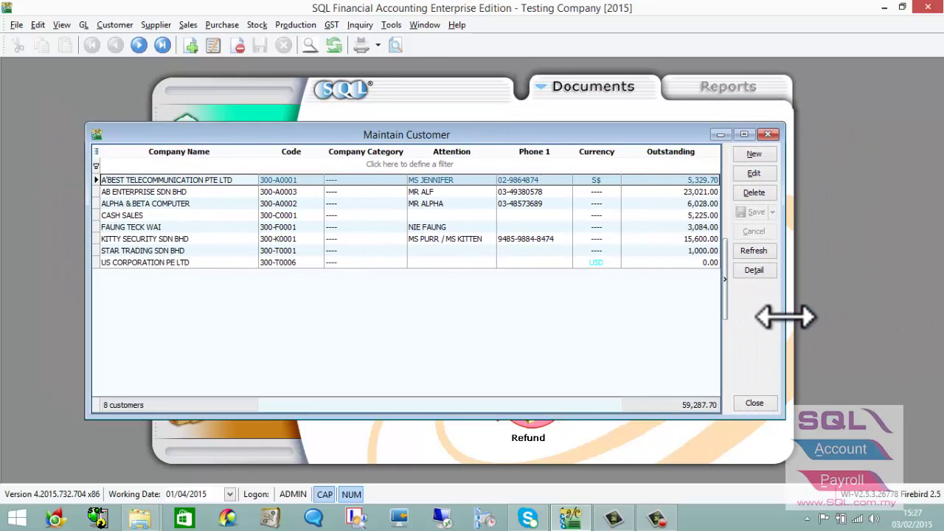
{"action": "left_click_drag", "start_coordinate": [618, 135], "coordinate": [649, 133]}
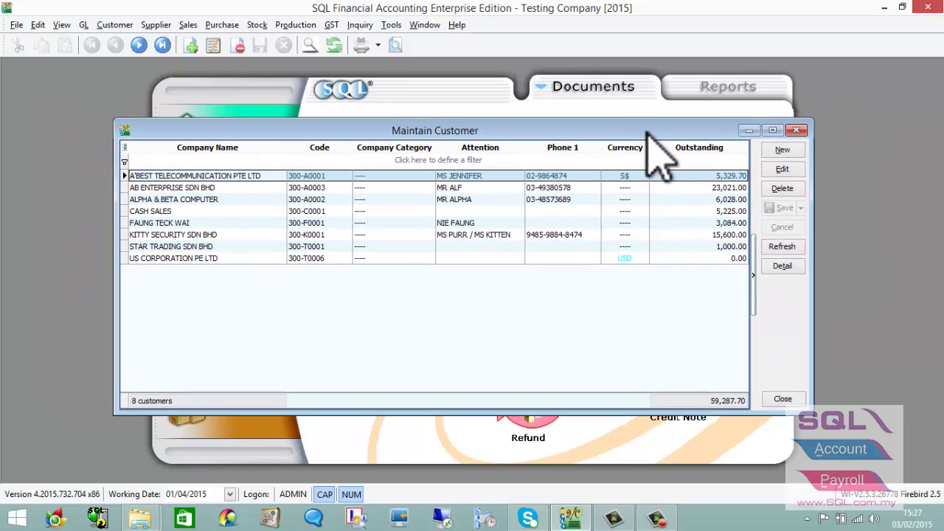
Start a new customer record and replace the placeholder company name DHL with XYZ COMPANY.
{"action": "left_click", "coordinate": [788, 151]}
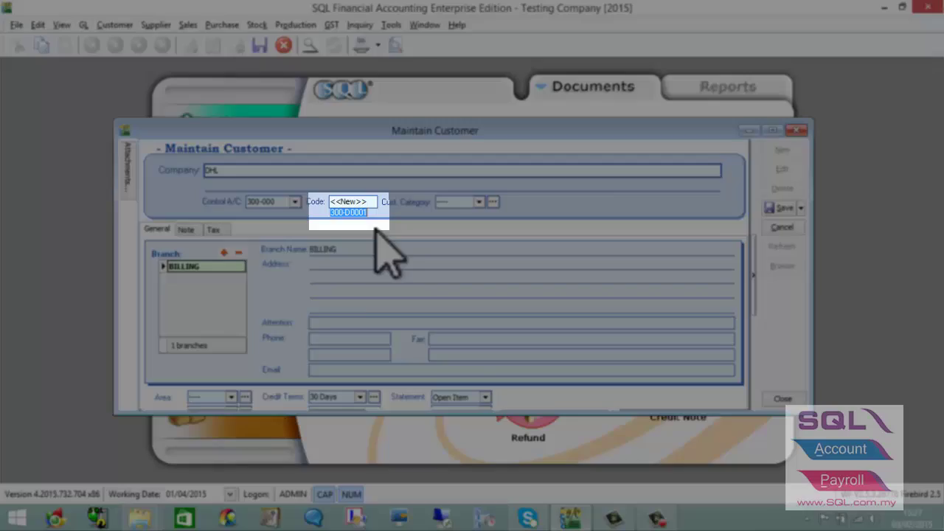
{"action": "left_click", "coordinate": [352, 213]}
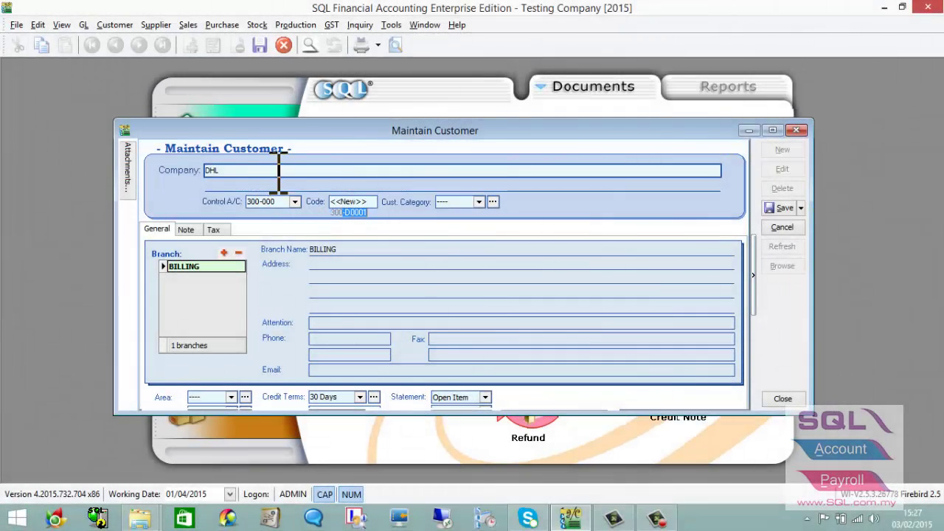
{"action": "double_click", "coordinate": [210, 166]}
{"action": "key", "text": "Delete"}
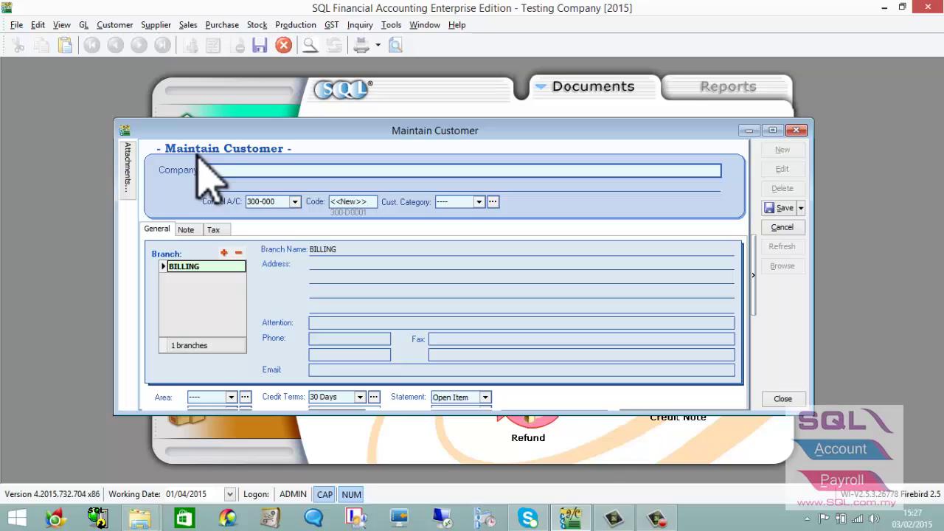
{"action": "type", "text": "XYZ"}
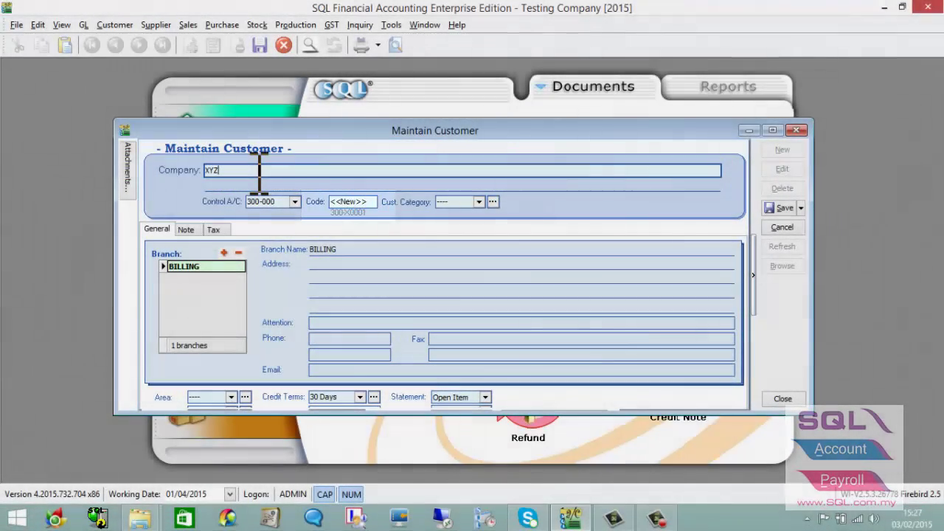
{"action": "type", "text": "PANY"}
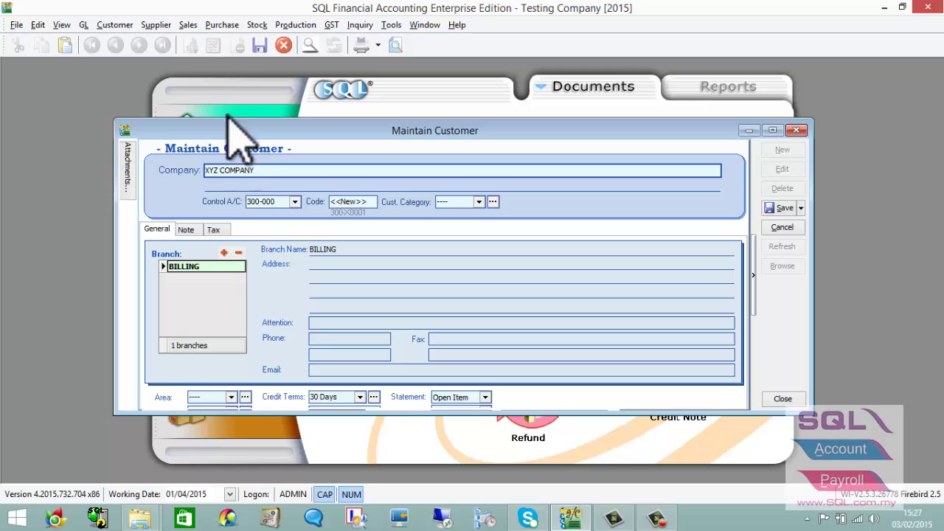
Keep 300-000 TRADE DEBTORS as the control account and view the customer category choices.
{"action": "left_click", "coordinate": [392, 250]}
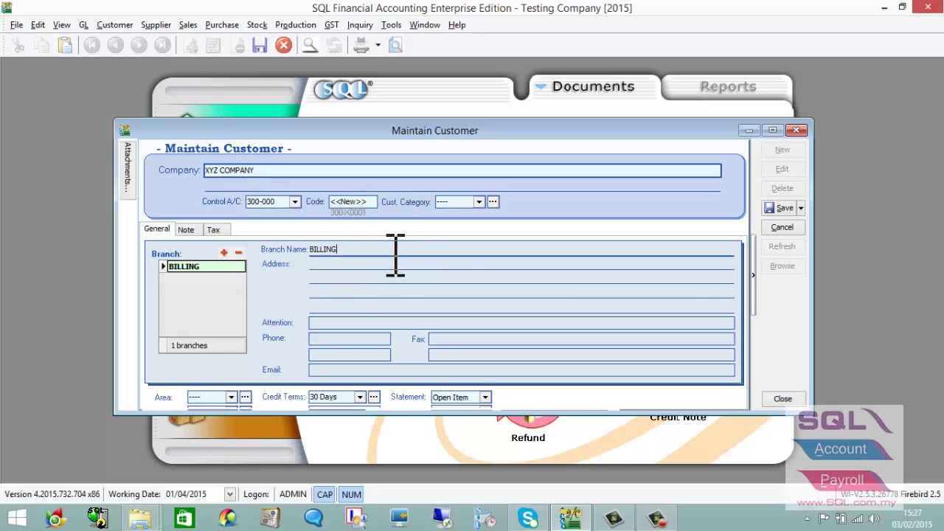
{"action": "left_click", "coordinate": [295, 202]}
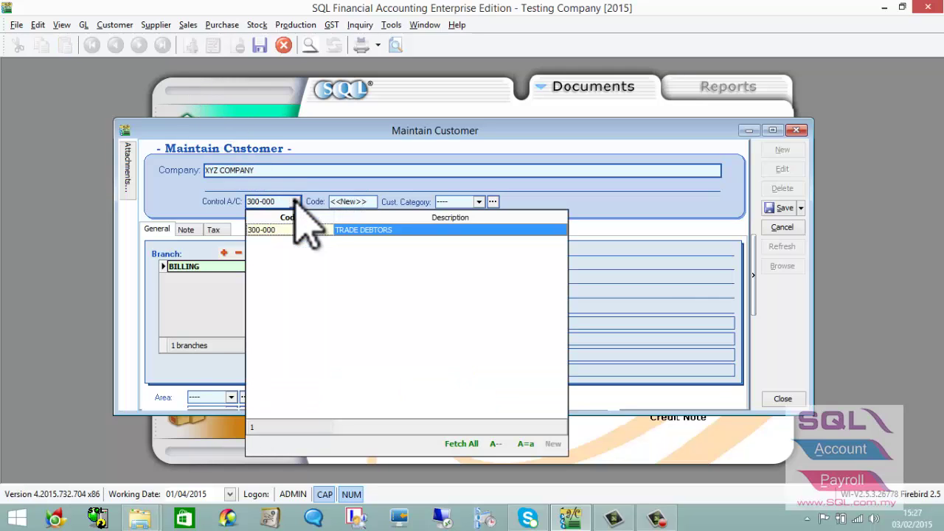
{"action": "left_click", "coordinate": [295, 202]}
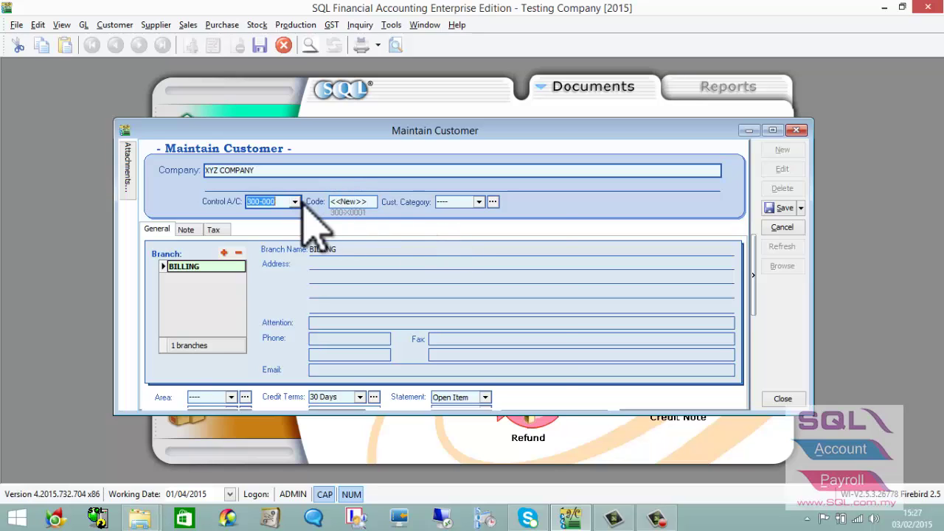
{"action": "left_click", "coordinate": [295, 201]}
{"action": "left_click", "coordinate": [390, 183]}
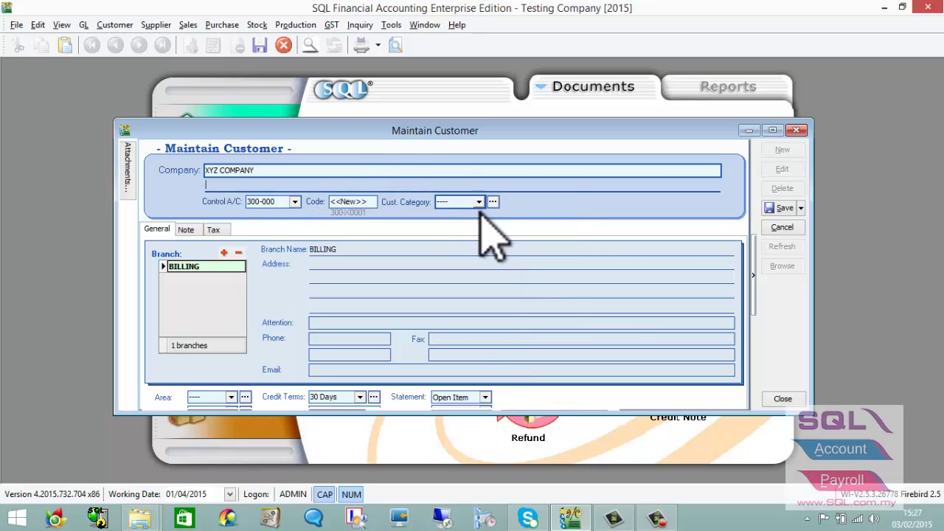
{"action": "left_click", "coordinate": [480, 202]}
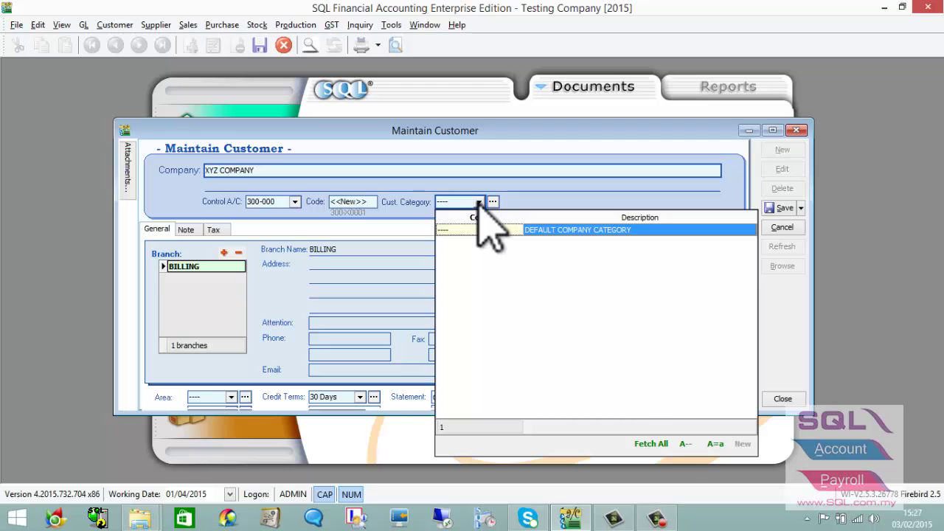
Add and save a customer category with code WHOLESALE and description WHOLESALE.
{"action": "left_click", "coordinate": [492, 201]}
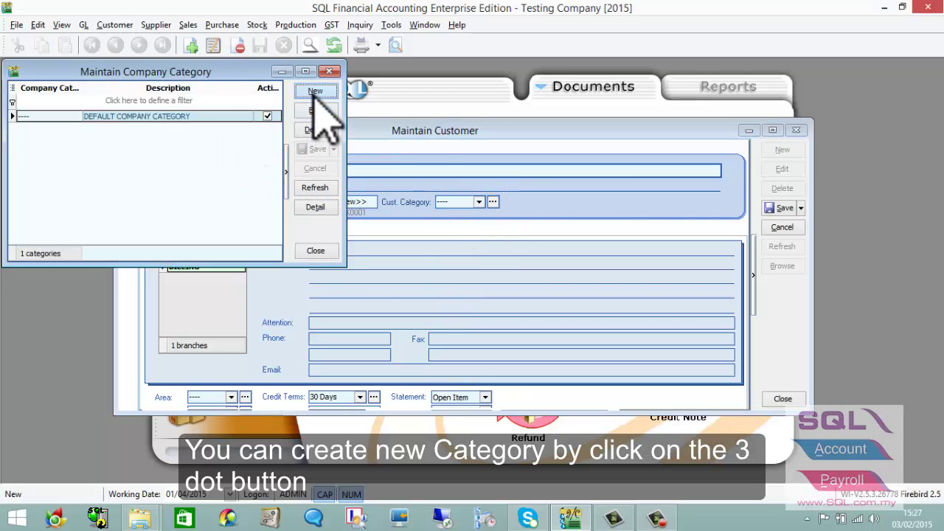
{"action": "left_click", "coordinate": [313, 92]}
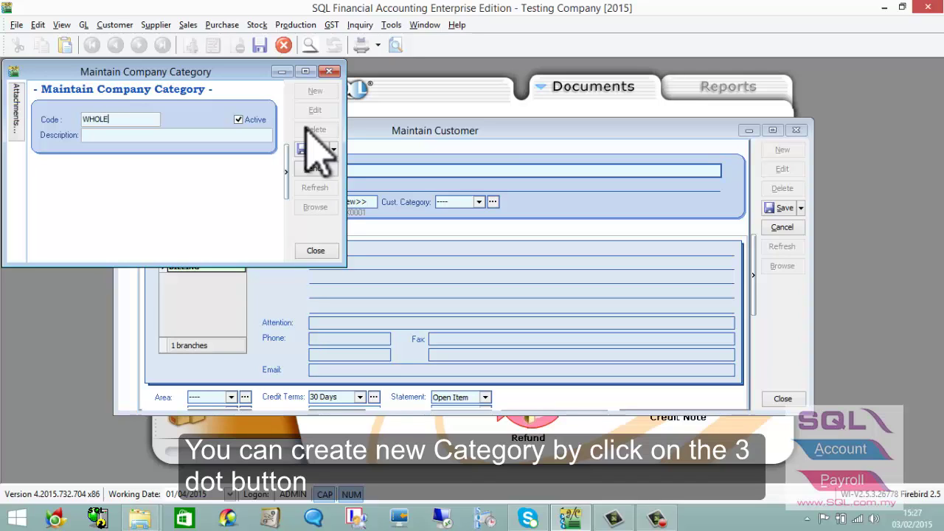
{"action": "key", "text": "shift+Home"}
{"action": "key", "text": "ctrl+c"}
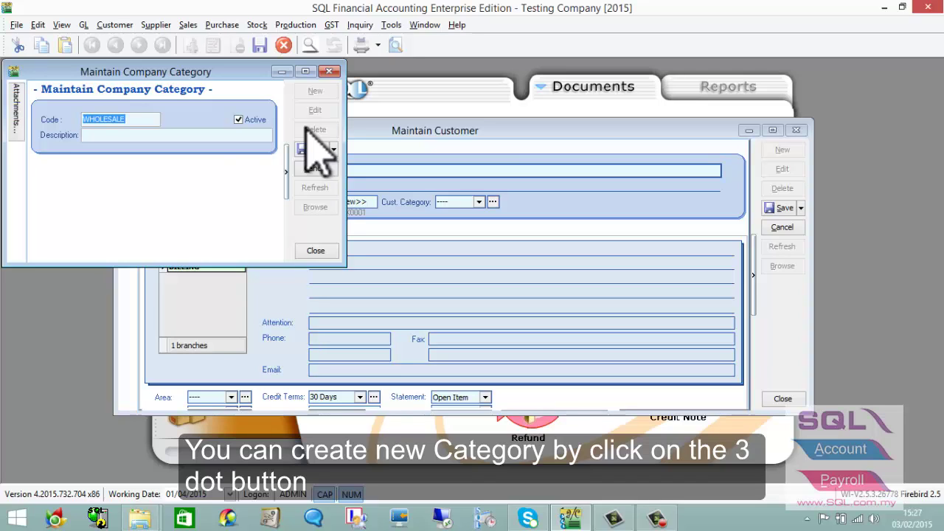
{"action": "key", "text": "Tab"}
{"action": "key", "text": "ctrl+v"}
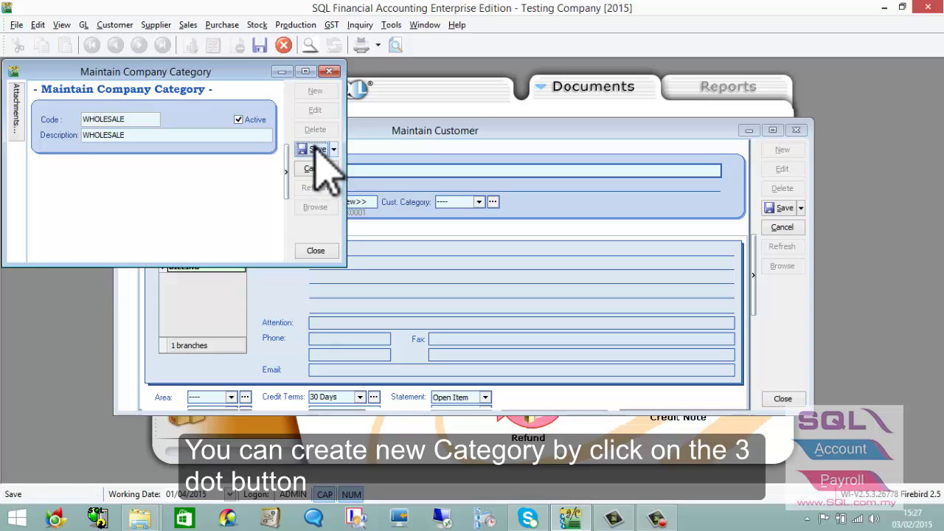
{"action": "left_click", "coordinate": [316, 149]}
{"action": "left_click", "coordinate": [329, 71]}
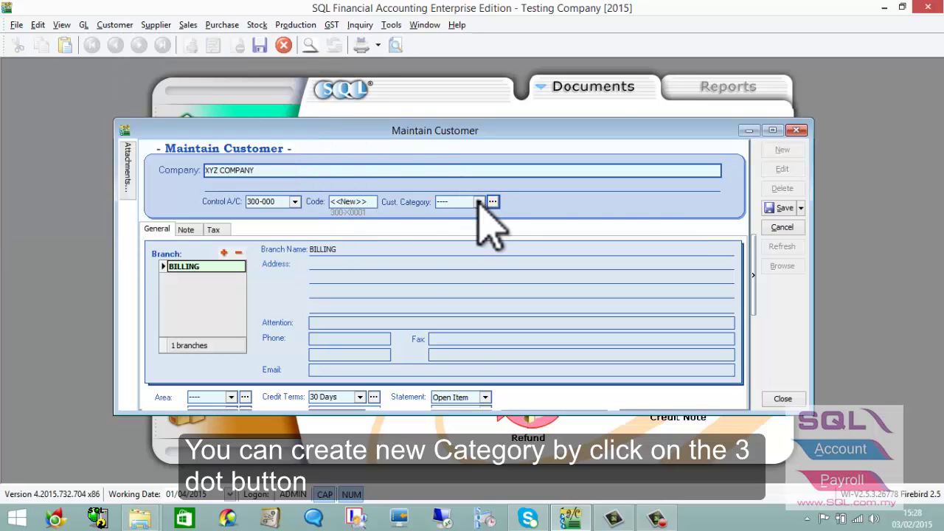
{"action": "left_click", "coordinate": [479, 202]}
Set the customer category to WHOLESALE and enter the billing branch's address lines.
{"action": "left_click", "coordinate": [483, 244]}
{"action": "left_click", "coordinate": [379, 262]}
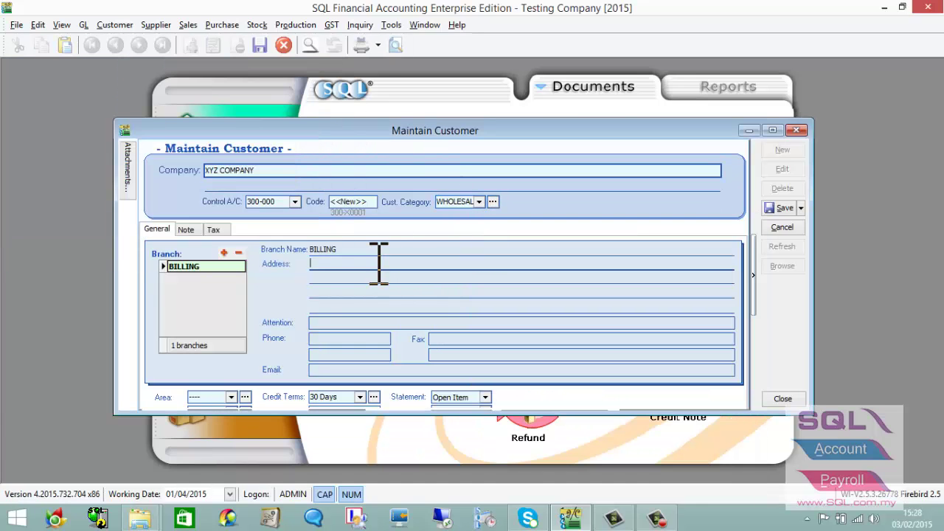
{"action": "type", "text": "123, JALAN ROAD"}
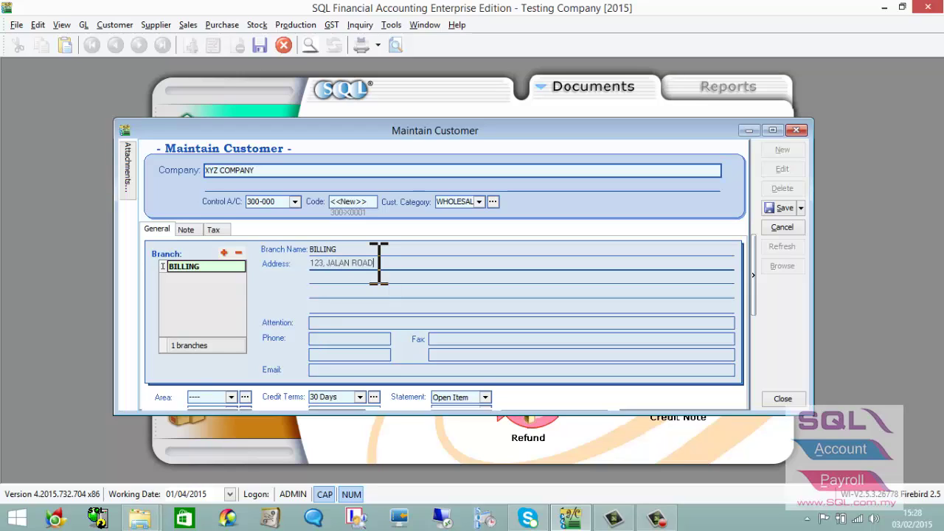
{"action": "type", "text": "4"}
{"action": "key", "text": "Return"}
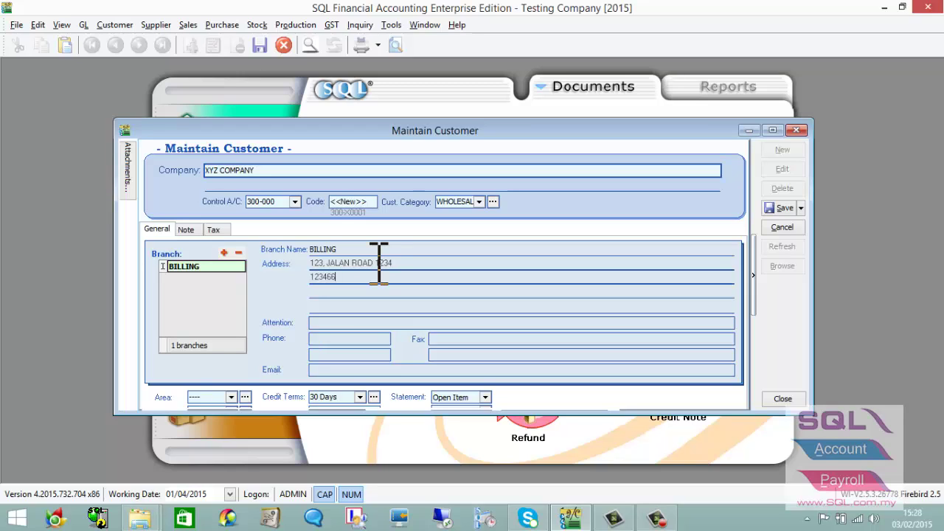
{"action": "key", "text": "BackSpace"}
{"action": "key", "text": "BackSpace"}
{"action": "type", "text": "ELANG"}
Fill in the billing branch's attention contact name and both phone numbers.
{"action": "key", "text": "Tab"}
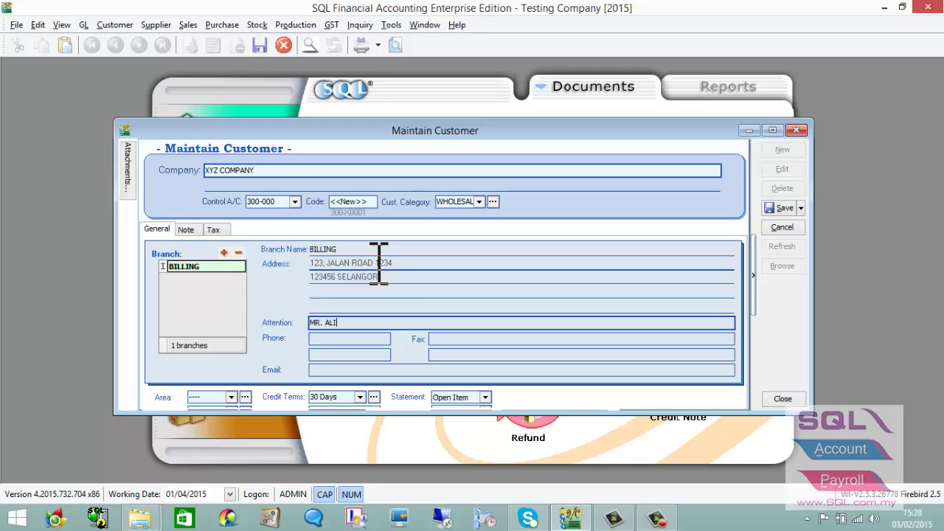
{"action": "key", "text": "Tab"}
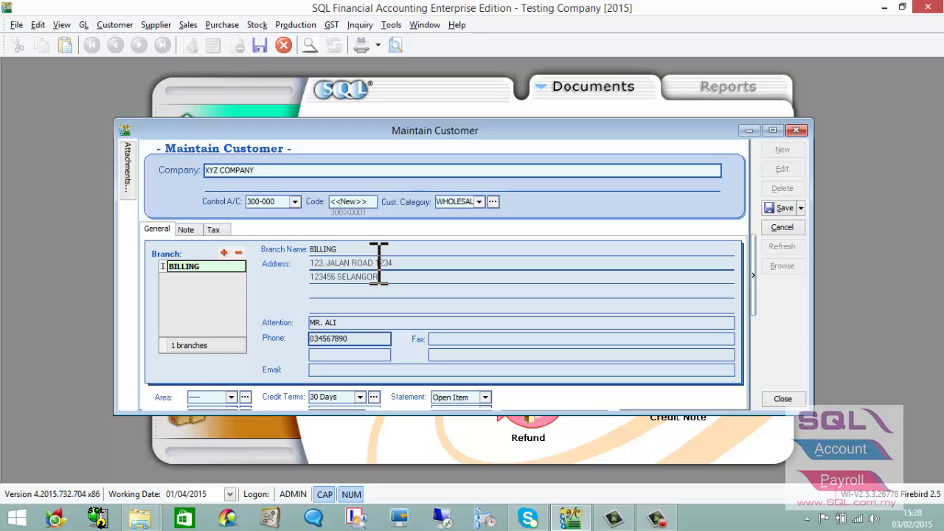
{"action": "key", "text": "Caps_Lock"}
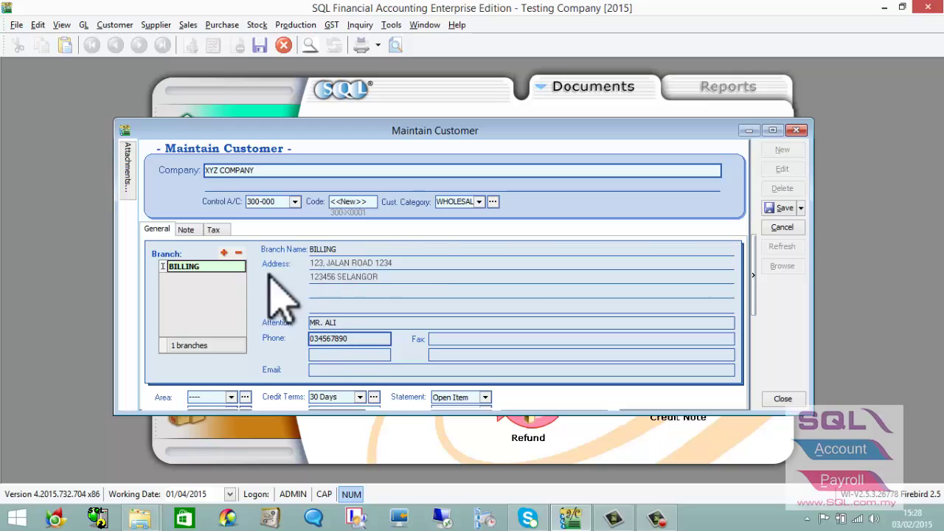
{"action": "left_click", "coordinate": [350, 355]}
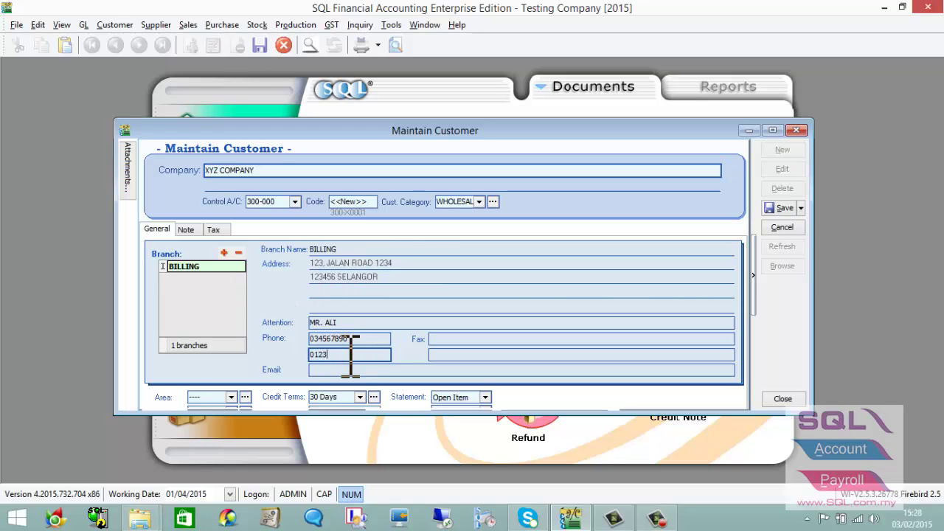
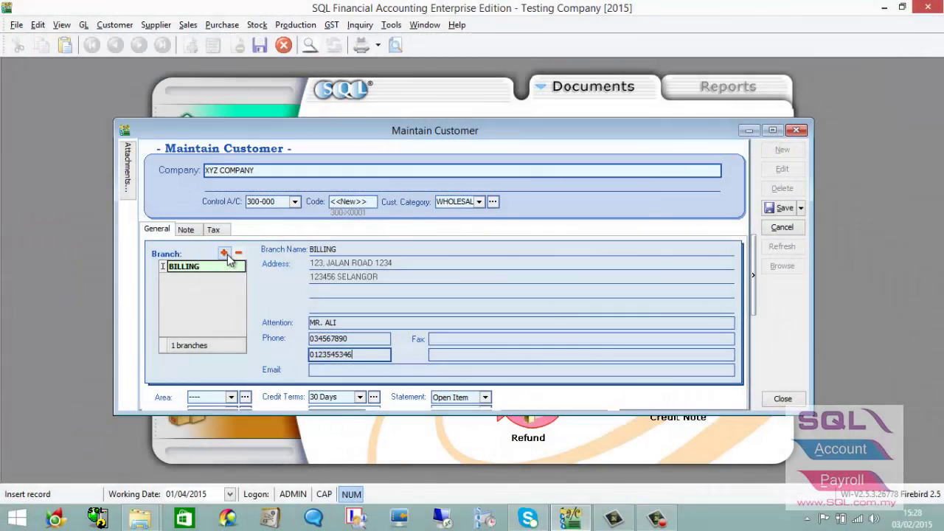
Add a branch named branch-puchong and enter its address on both address lines.
{"action": "left_click", "coordinate": [227, 254]}
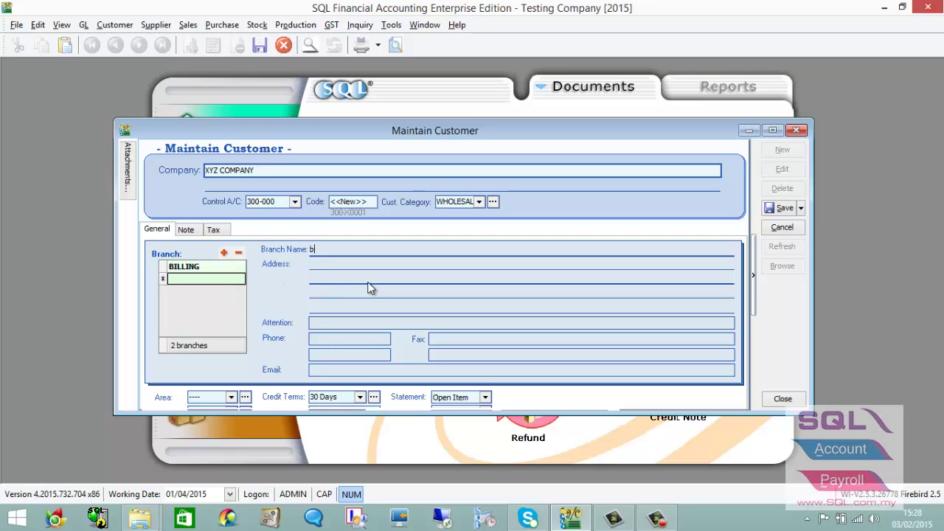
{"action": "type", "text": "branch-puchong"}
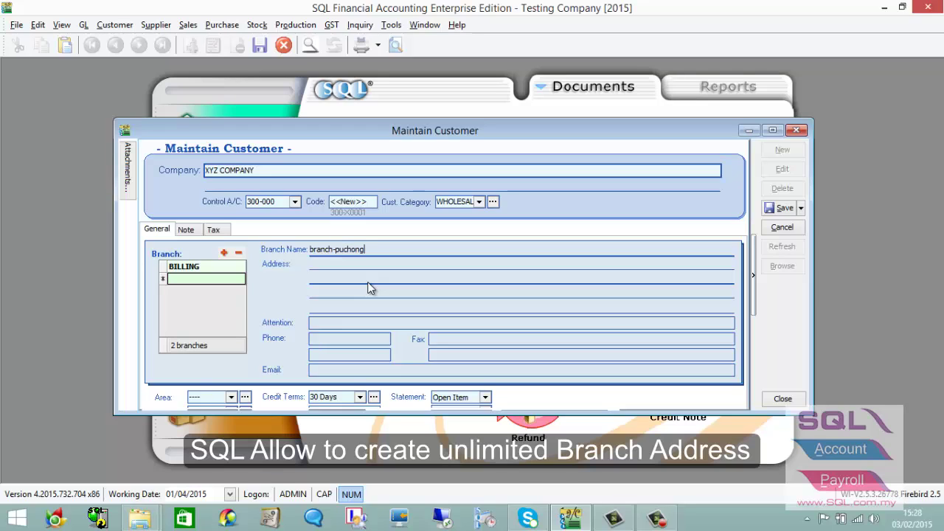
{"action": "left_click", "coordinate": [320, 279]}
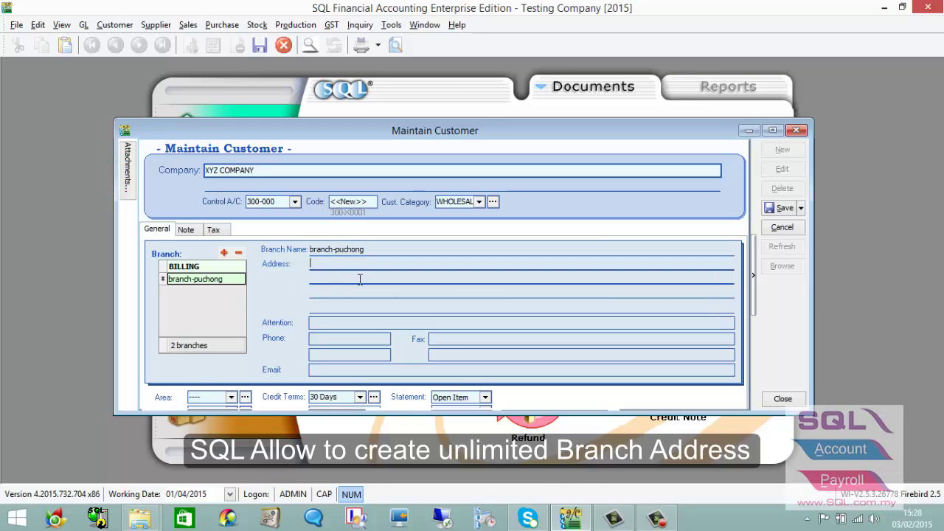
{"action": "type", "text": "puchong 12345"}
{"action": "key", "text": "ctrl+a"}
{"action": "key", "text": "ctrl+c"}
{"action": "left_click", "coordinate": [327, 282]}
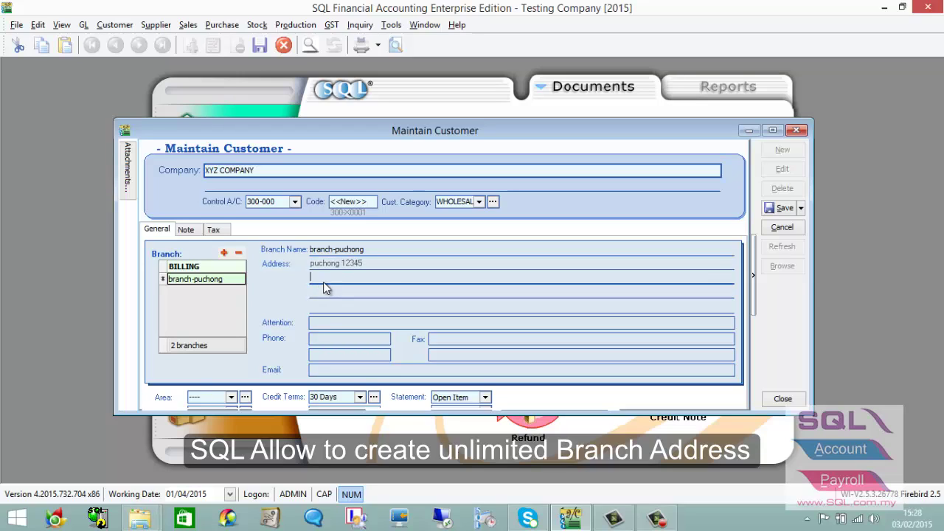
{"action": "key", "text": "ctrl+v"}
Enter the contact person's name in branch-puchong's Attention field.
{"action": "left_click", "coordinate": [333, 322]}
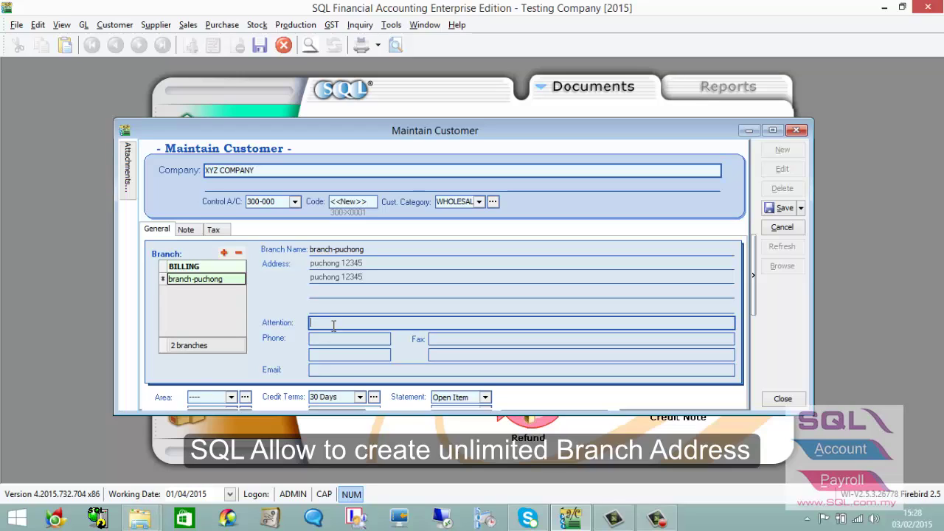
{"action": "type", "text": "mr. ahl"}
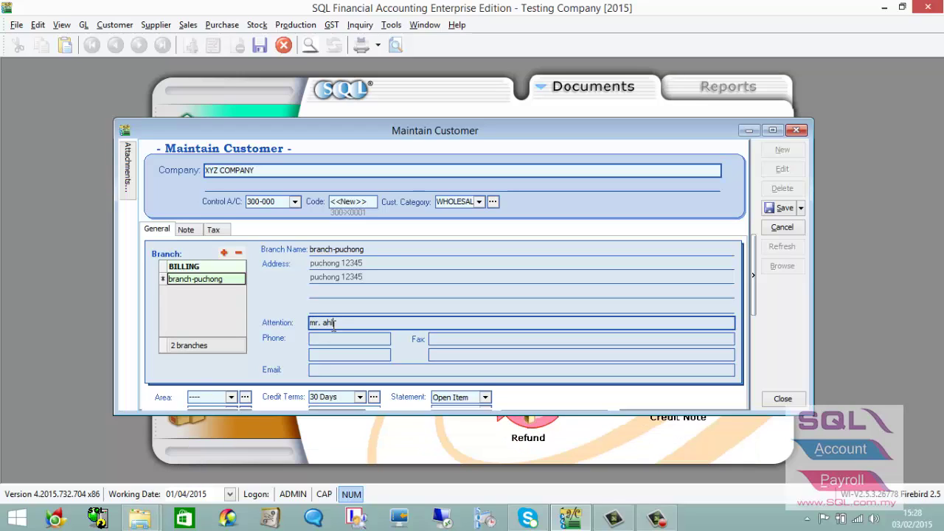
{"action": "left_click", "coordinate": [221, 268]}
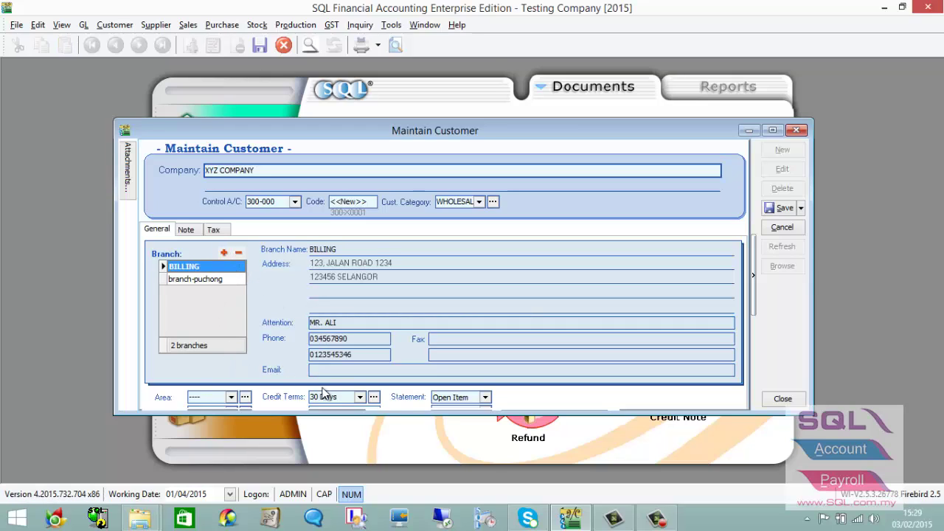
Enter the billing branch's contact e-mail address and make the customer form taller.
{"action": "left_click", "coordinate": [341, 371]}
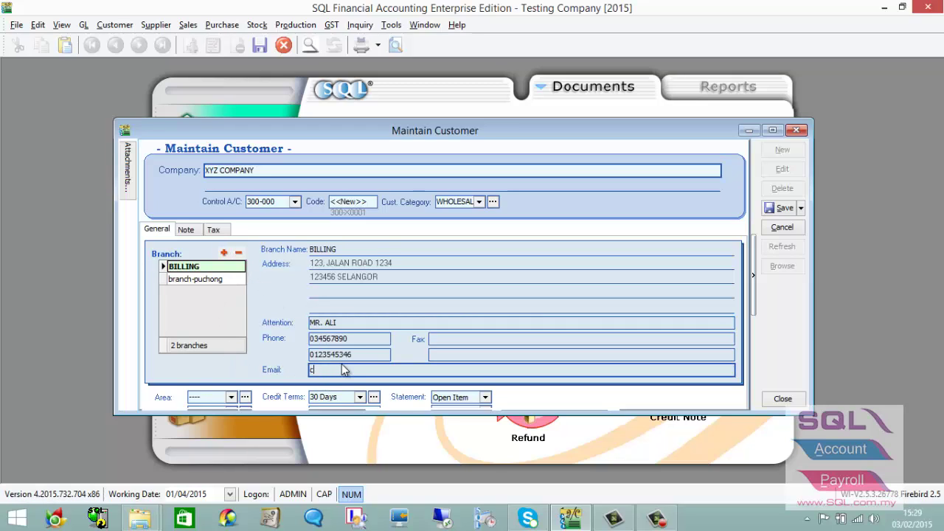
{"action": "left_click_drag", "start_coordinate": [413, 417], "coordinate": [414, 444]}
Create and save a new area with code and description PUCHONG.
{"action": "left_click", "coordinate": [232, 397]}
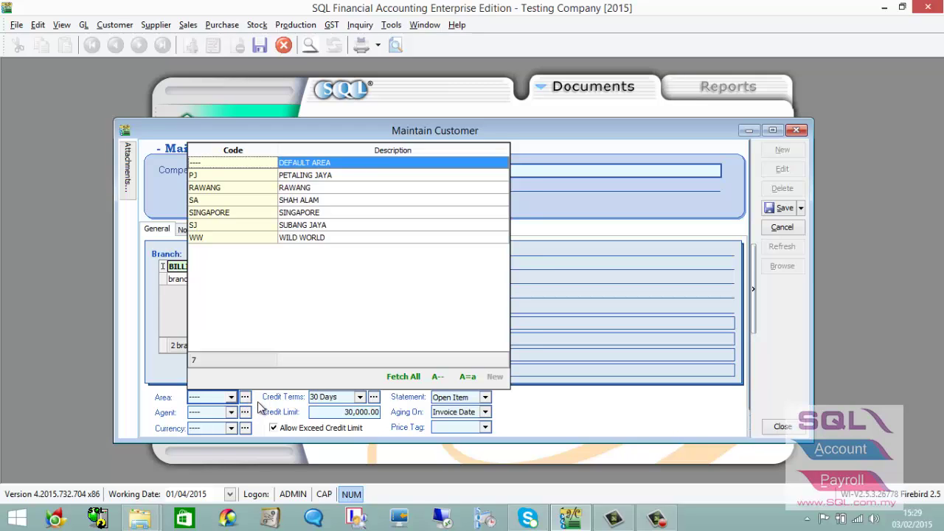
{"action": "left_click", "coordinate": [258, 404]}
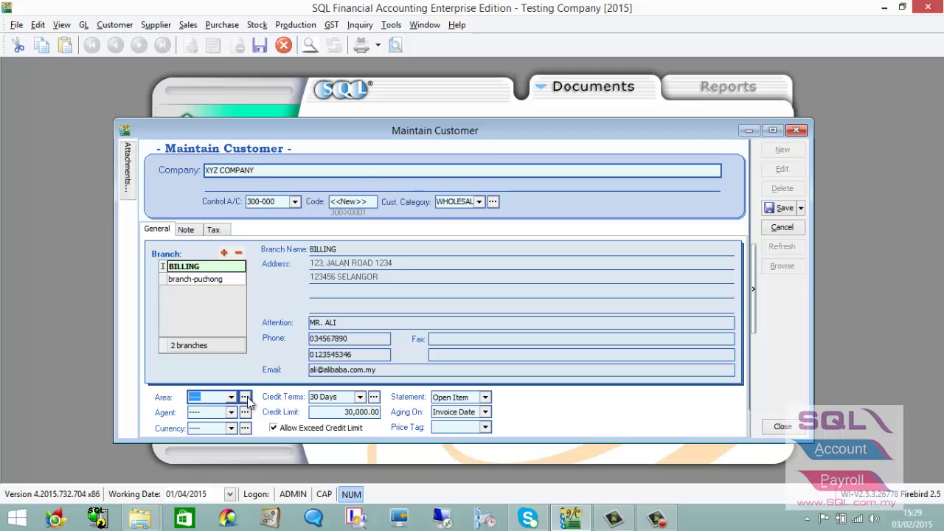
{"action": "left_click", "coordinate": [245, 397]}
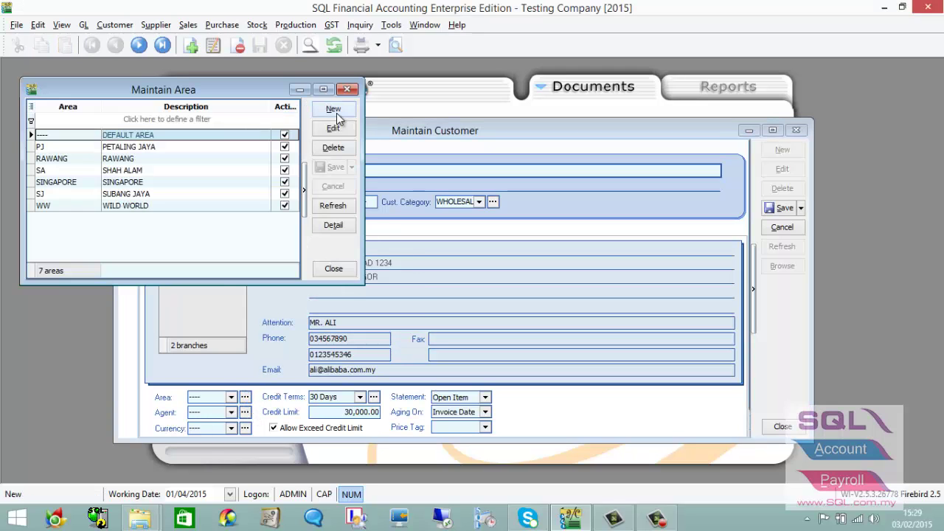
{"action": "left_click", "coordinate": [333, 109]}
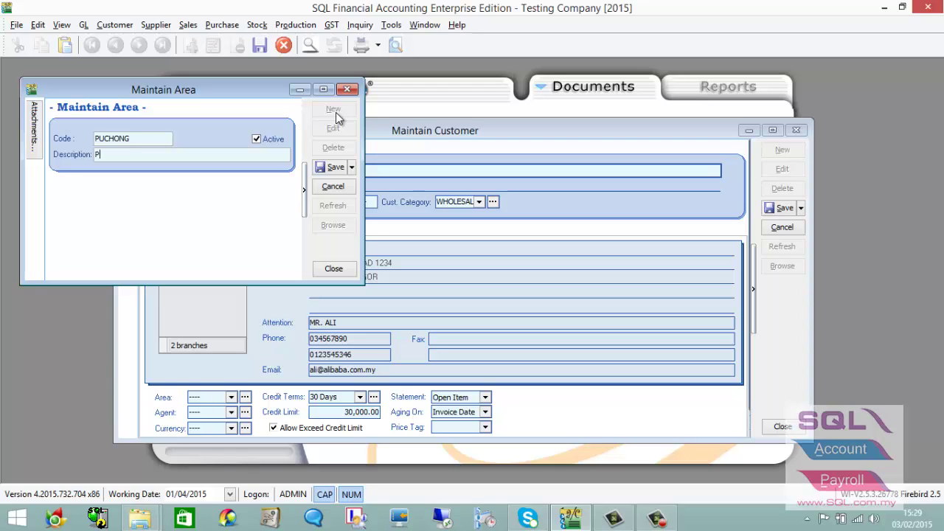
{"action": "type", "text": "PUCHONG"}
{"action": "left_click_drag", "start_coordinate": [268, 93], "coordinate": [396, 176]}
{"action": "left_click", "coordinate": [465, 249]}
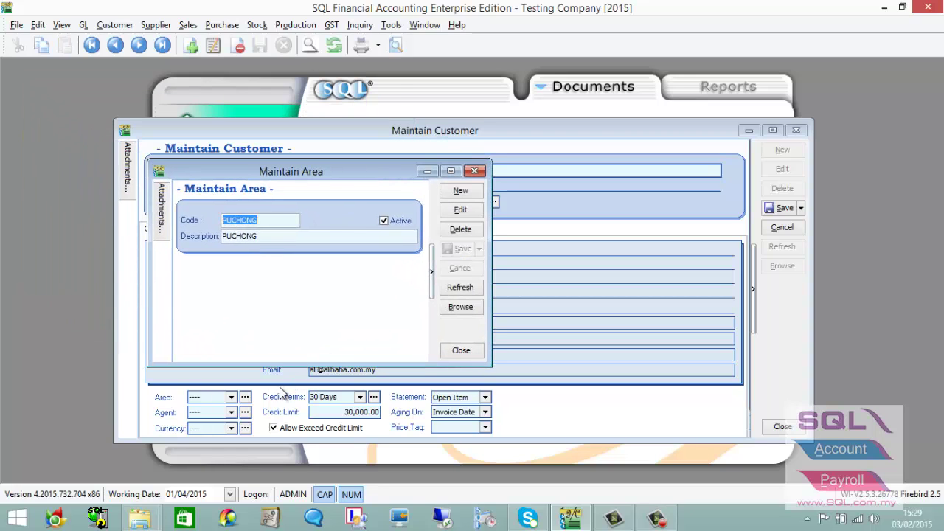
{"action": "left_click", "coordinate": [474, 171]}
Set the area to PUCHONG, keeping 30 Days terms, 30,000.00 limit and Open Item statements.
{"action": "left_click", "coordinate": [233, 397]}
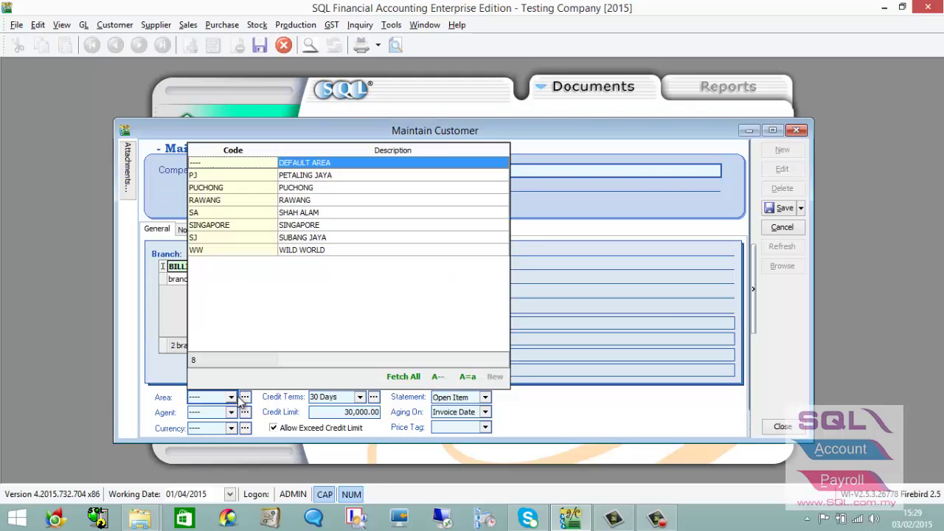
{"action": "left_click", "coordinate": [258, 188]}
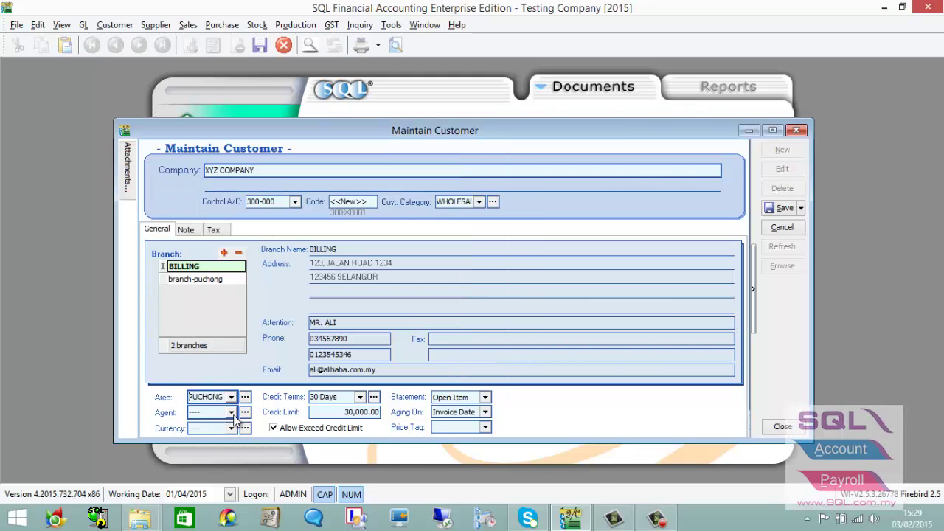
{"action": "left_click", "coordinate": [233, 428]}
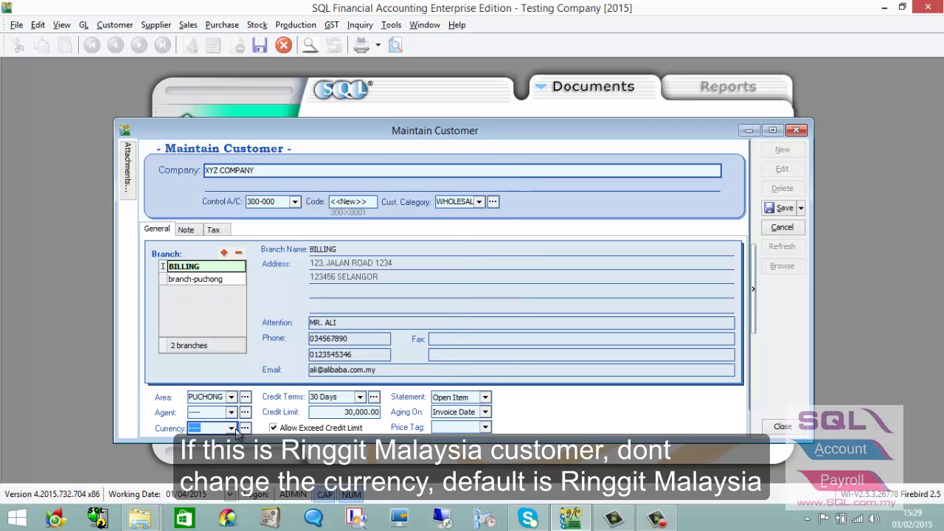
{"action": "left_click", "coordinate": [360, 398]}
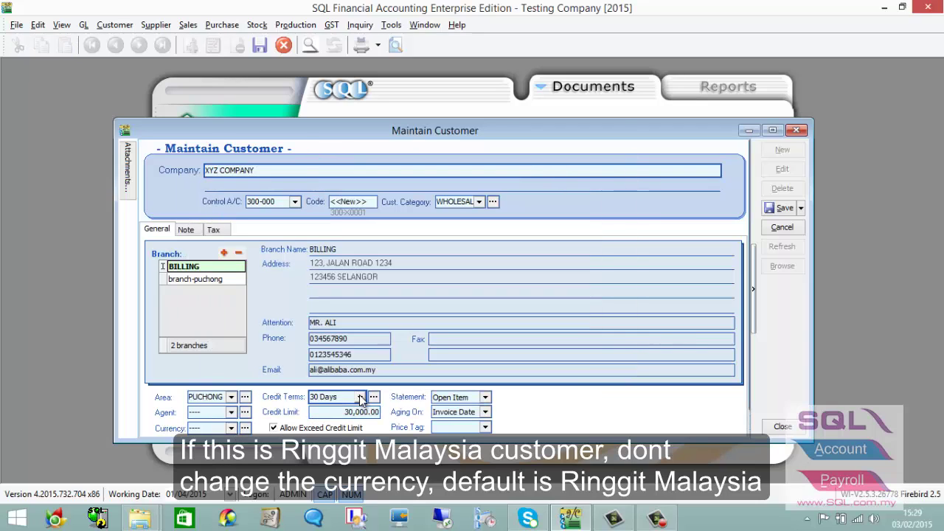
{"action": "key", "text": "Tab"}
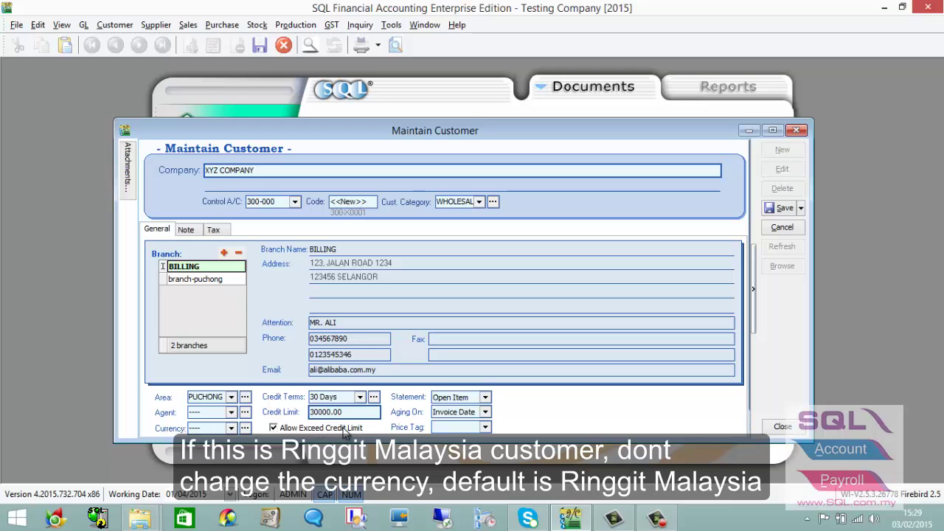
{"action": "left_click", "coordinate": [485, 397]}
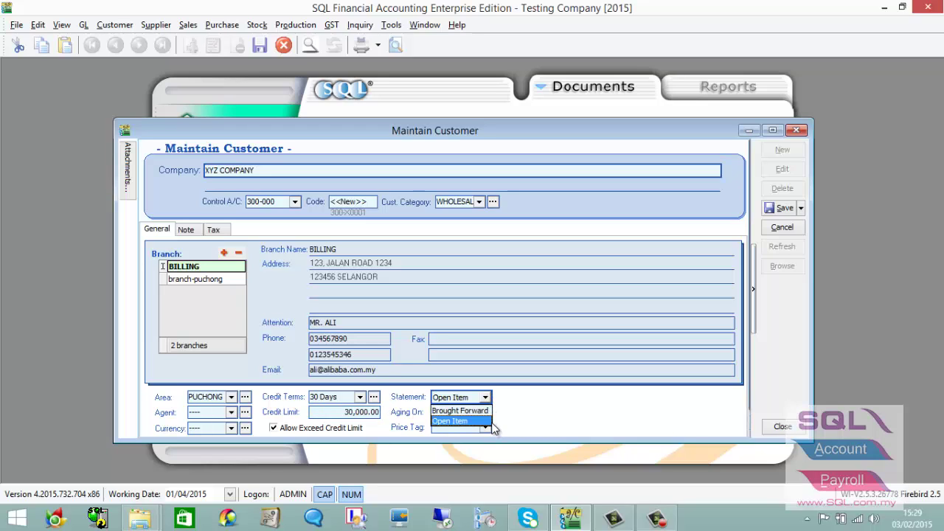
{"action": "left_click", "coordinate": [523, 411]}
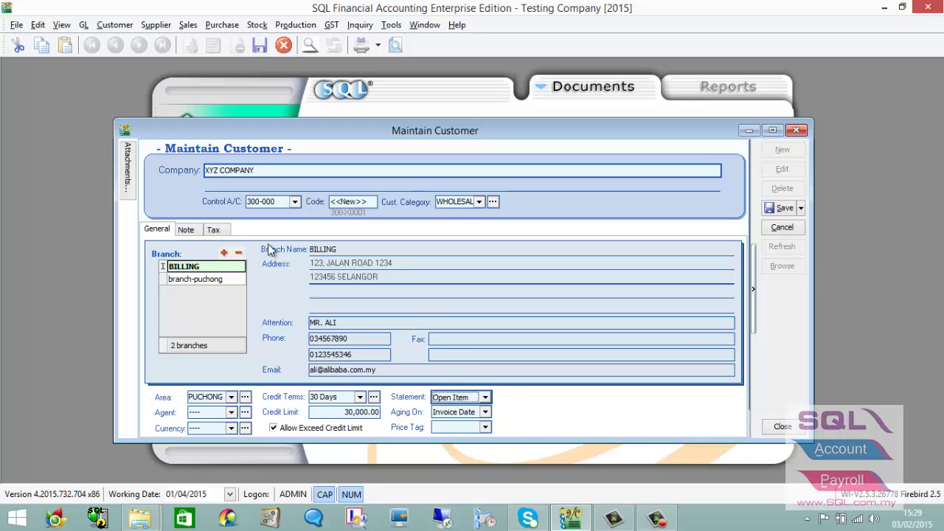
Enter the customer's GST registration number in the GST No. field on the Tax tab.
{"action": "left_click", "coordinate": [187, 230]}
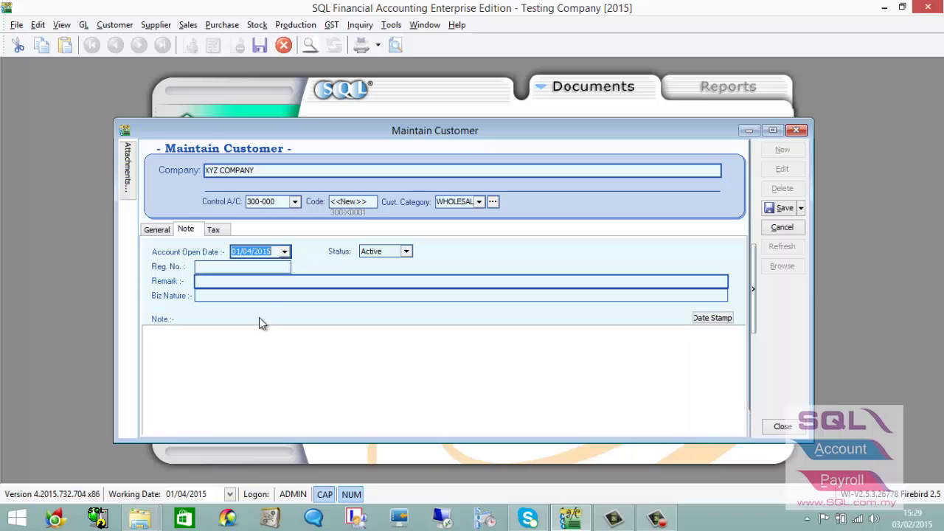
{"action": "left_click", "coordinate": [251, 349]}
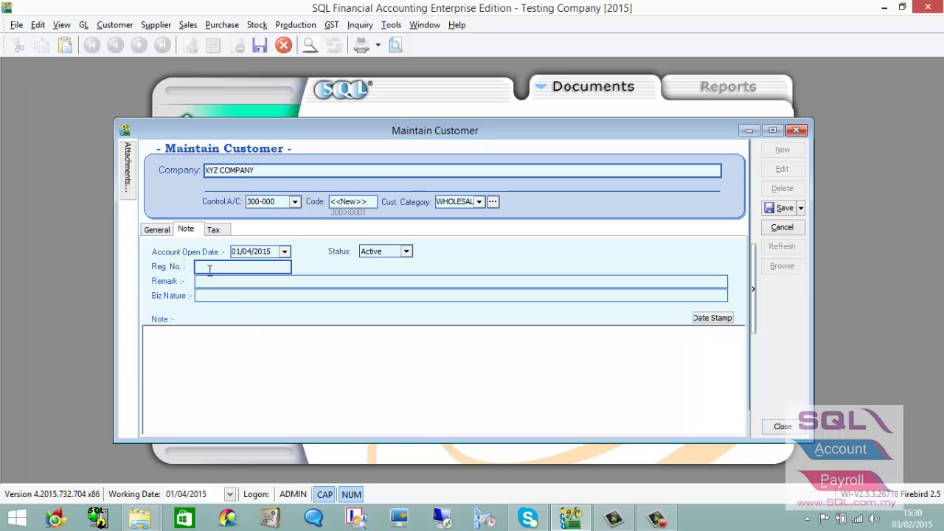
{"action": "left_click", "coordinate": [214, 229]}
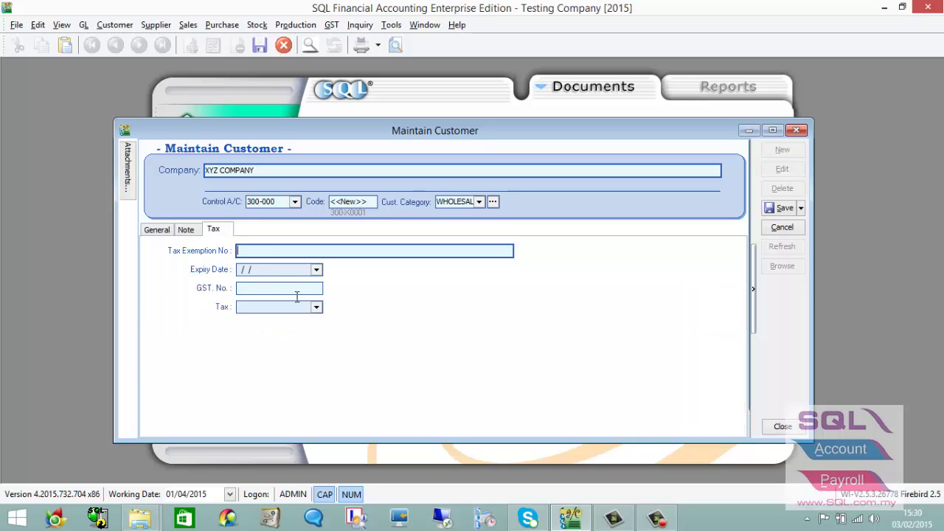
{"action": "left_click", "coordinate": [293, 287]}
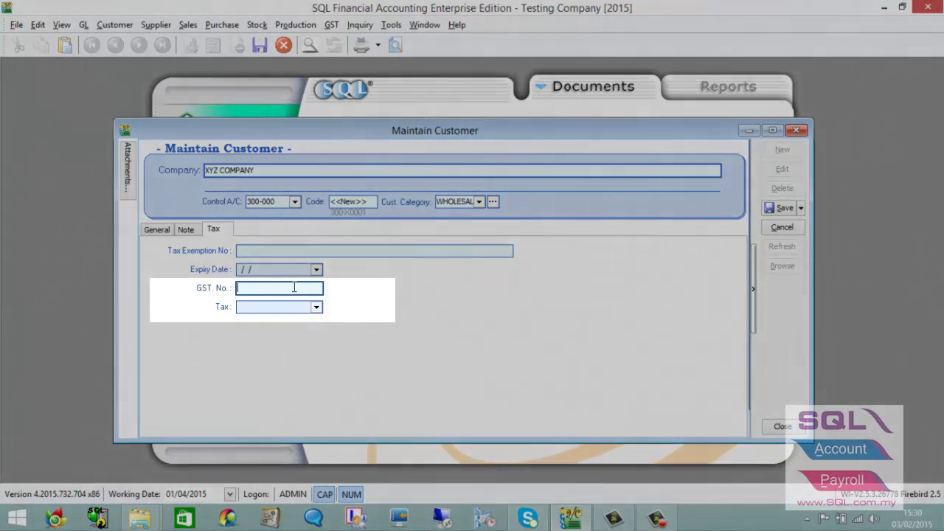
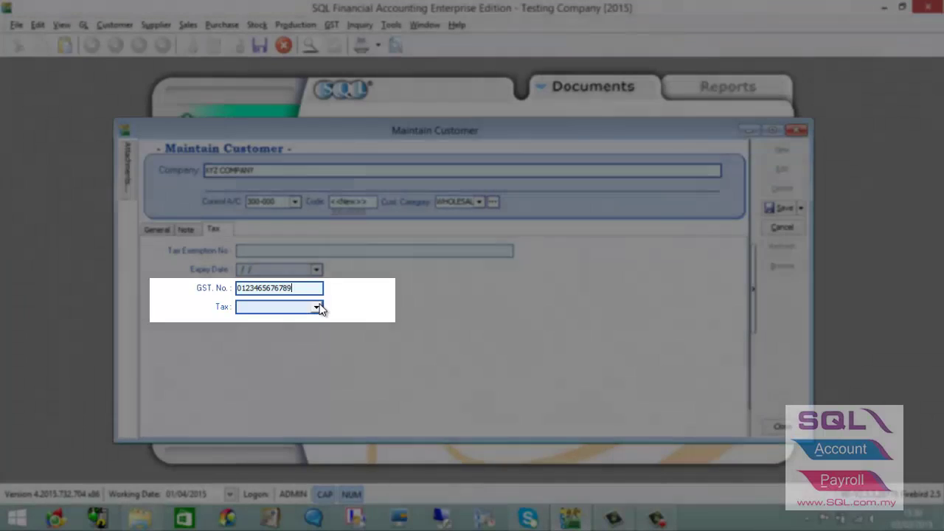
{"action": "left_click", "coordinate": [316, 307]}
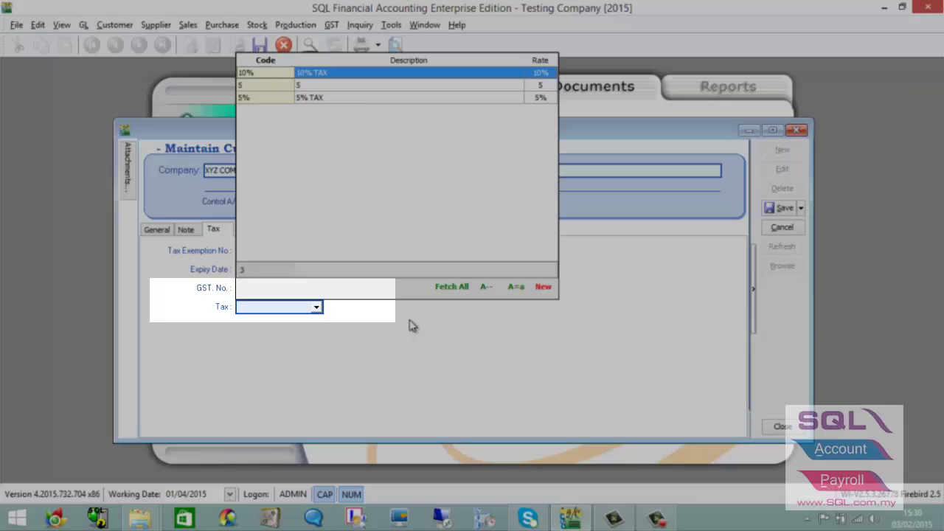
{"action": "left_click", "coordinate": [418, 320]}
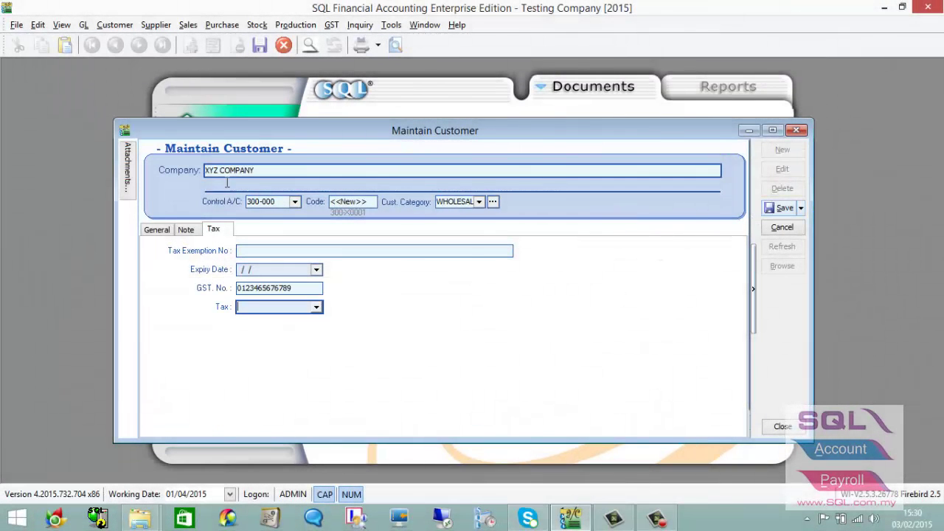
Save XYZ COMPANY, check it appears in the customer list, and close Maintain Customer.
{"action": "left_click", "coordinate": [158, 229]}
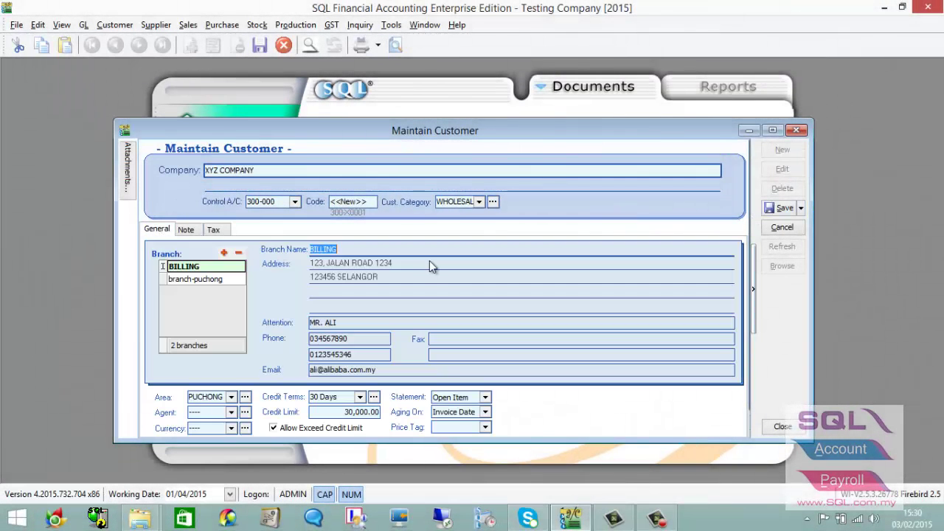
{"action": "left_click", "coordinate": [776, 207]}
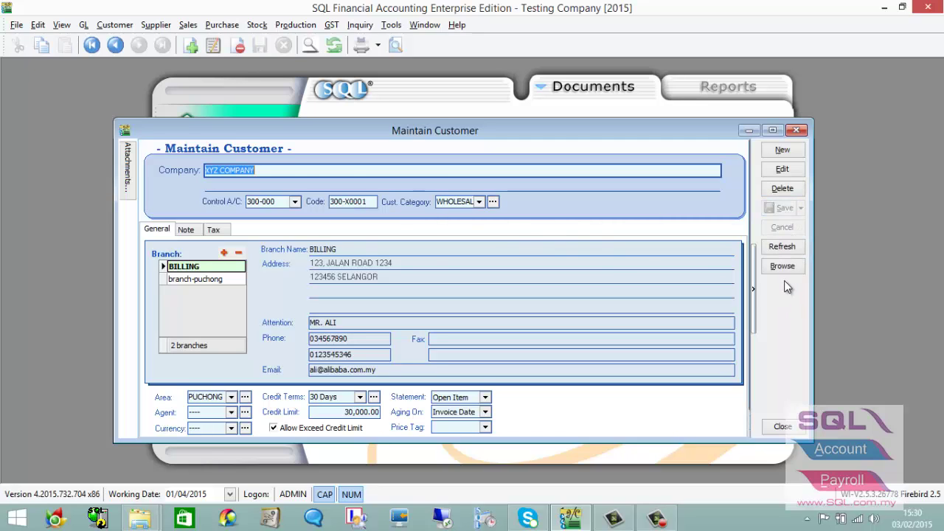
{"action": "left_click", "coordinate": [783, 266]}
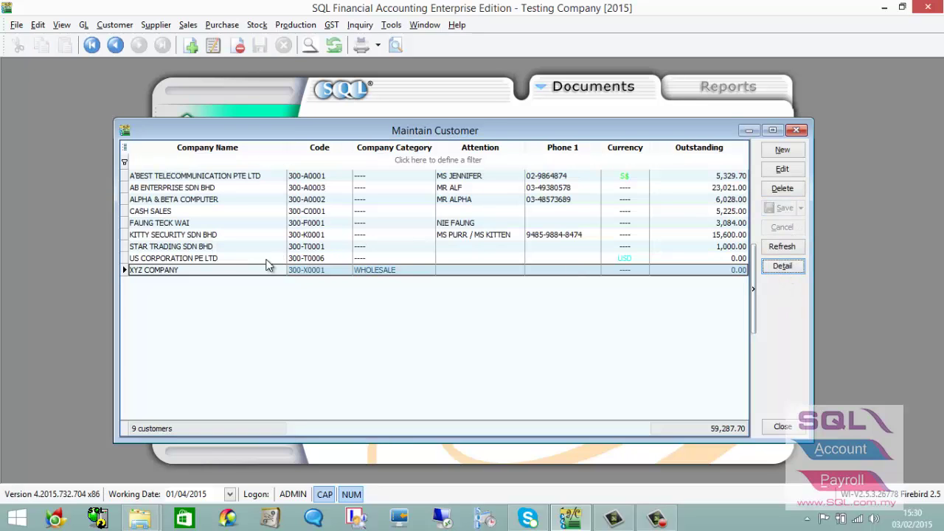
{"action": "left_click", "coordinate": [795, 131]}
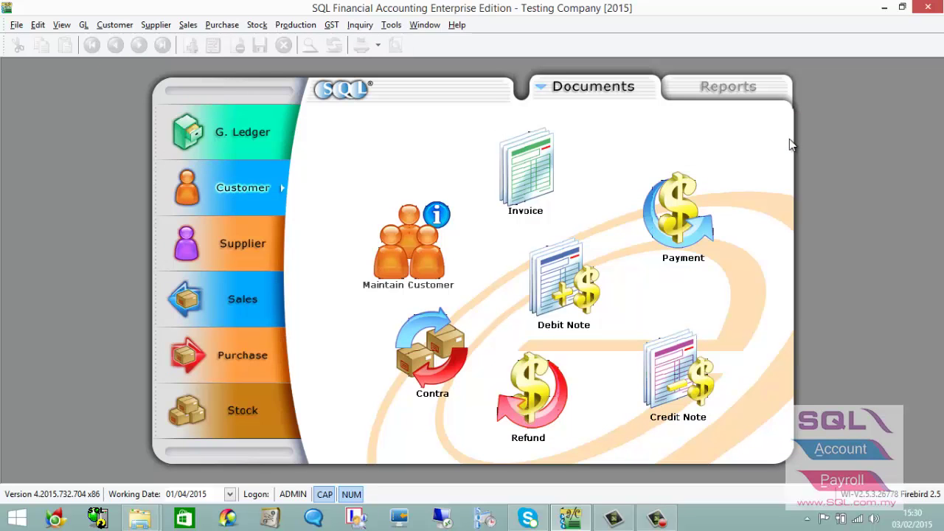